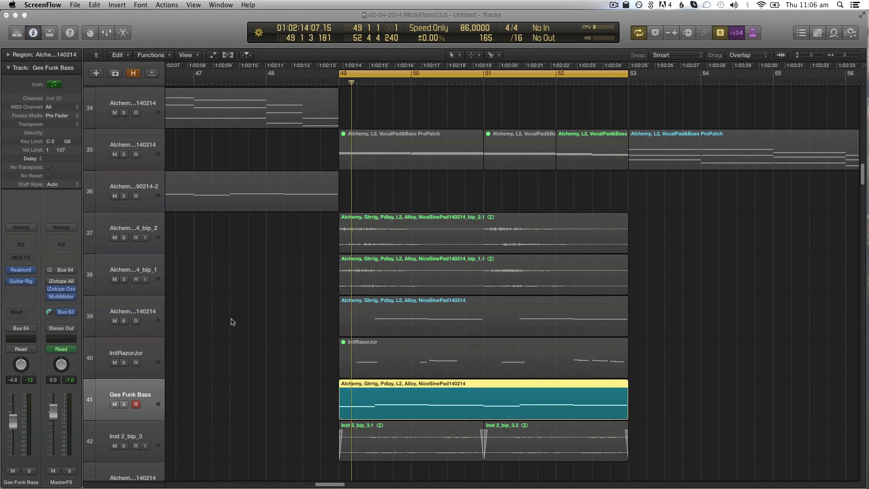
- Unsolo all tracks, toggle the bars 49–53 cycle off and on, and audition from bar 47
click(371, 404)
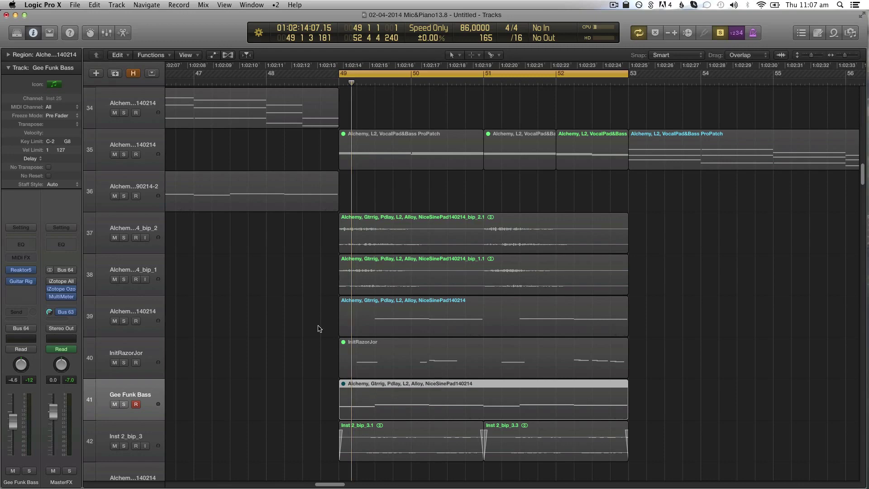
key(ctrl+s)
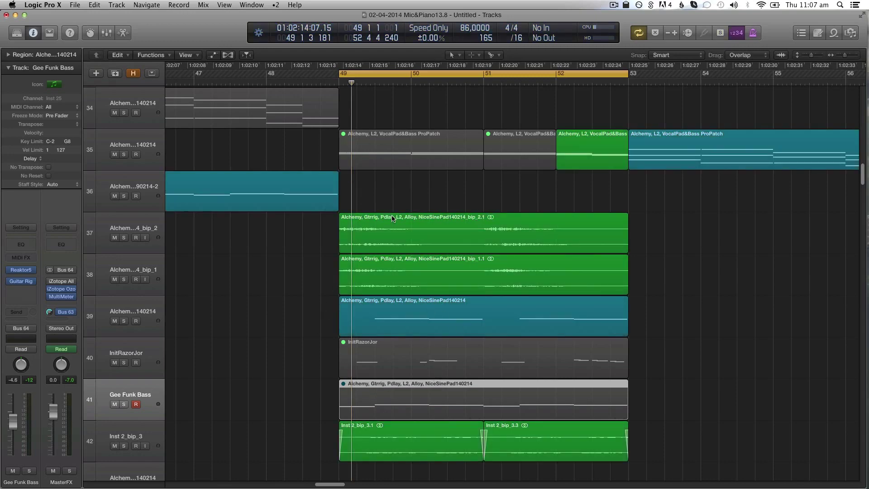
key(c)
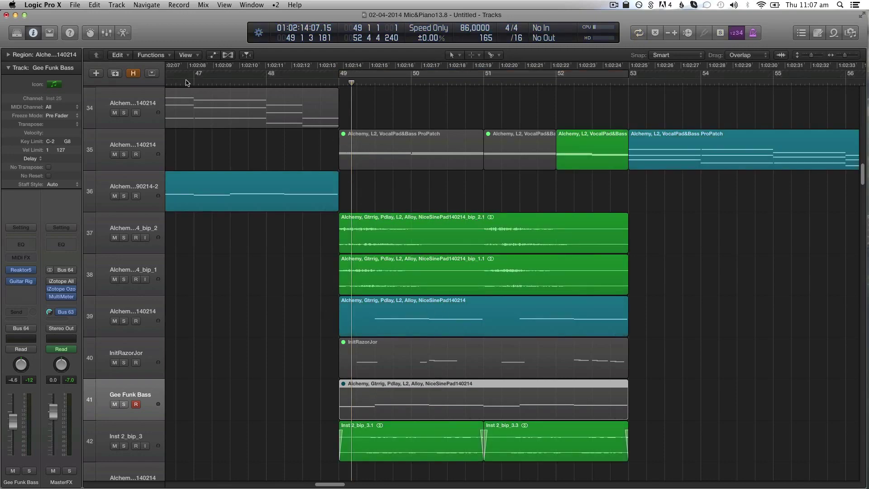
click(184, 82)
scroll(398, 170, left, 2)
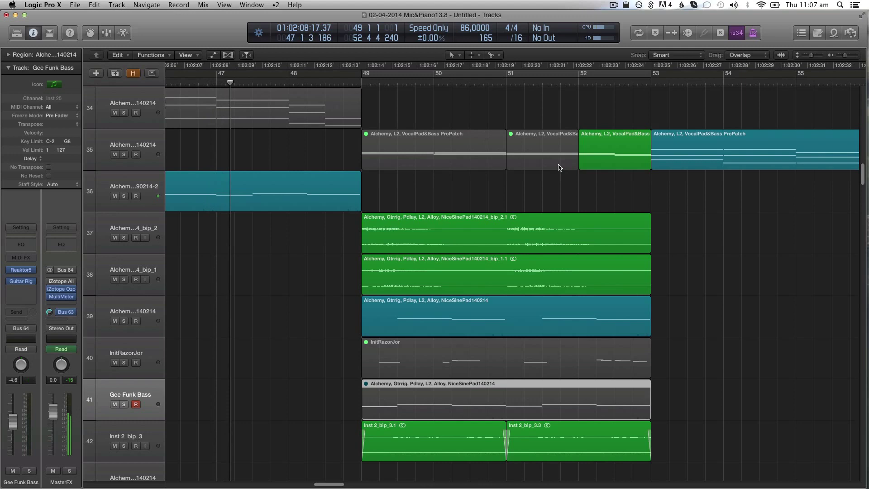
key(c)
scroll(590, 263, down, 2)
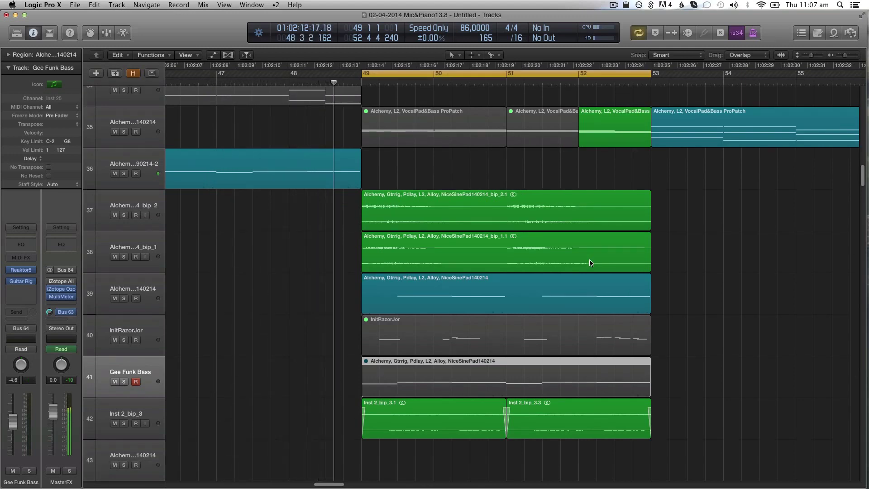
key(XF86AudioRaiseVolume)
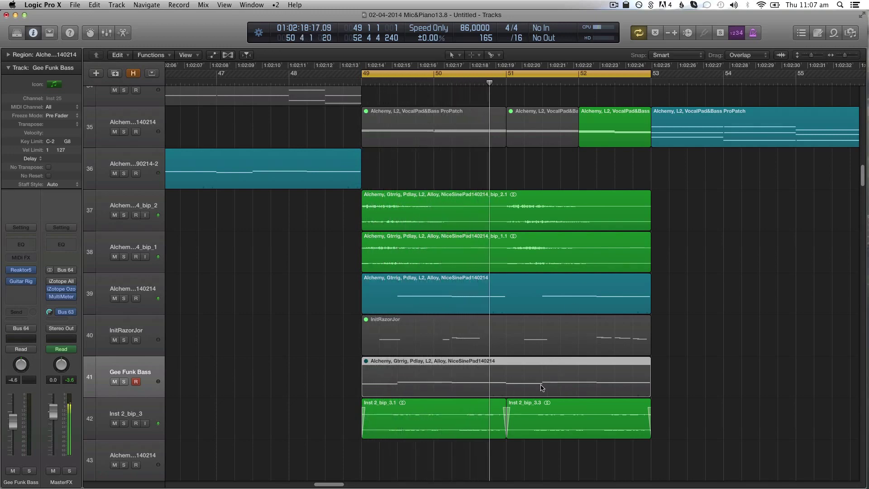
scroll(545, 380, right, 1)
scroll(535, 384, up, 1)
scroll(535, 383, right, 1)
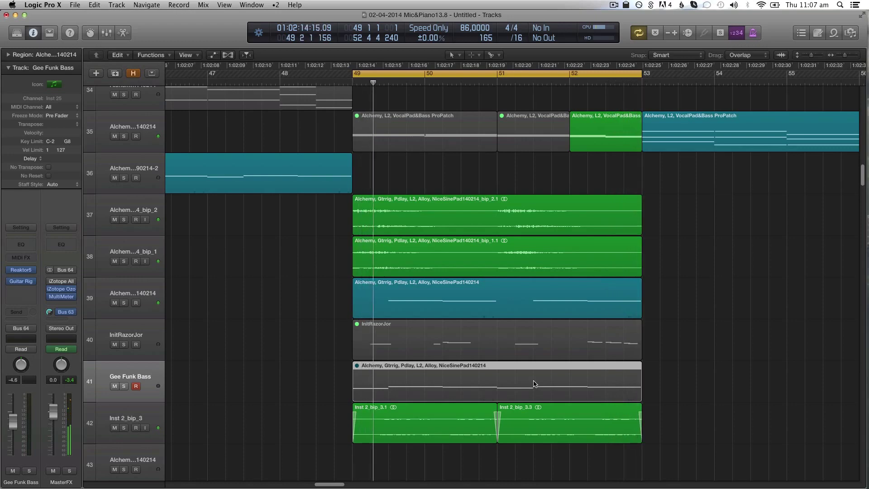
- Play the looped bars with the Gee Funk Bass region soloed, then unsoloed in the full mix
click(535, 384)
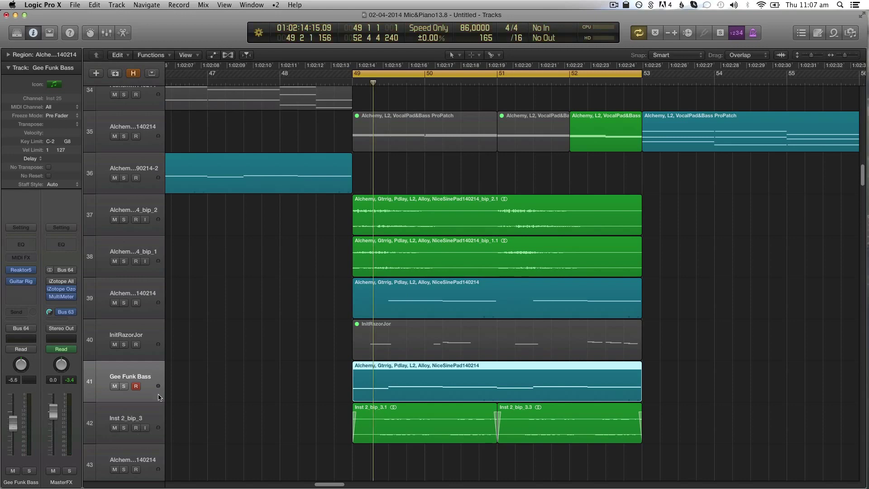
key(ctrl+s)
key(space)
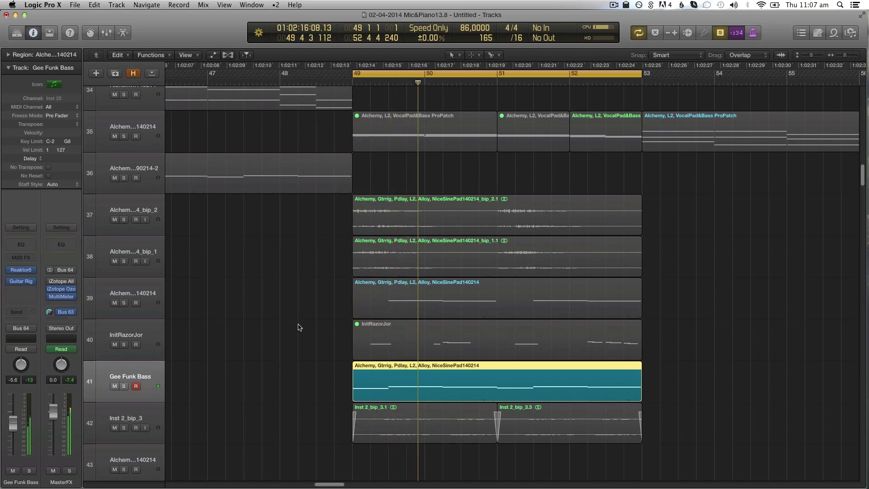
key(ctrl+s)
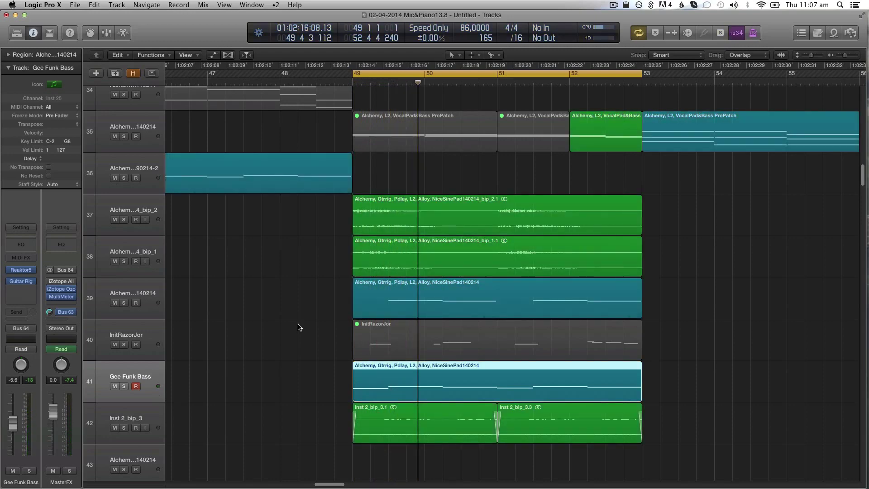
key(space)
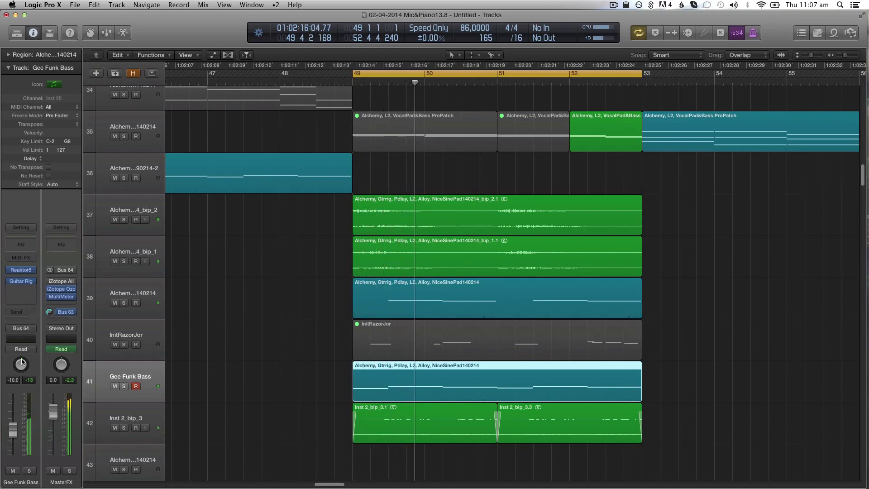
- Check the bass track's Guitar Rig effect, close it, and re-solo the Gee Funk Bass region
click(22, 284)
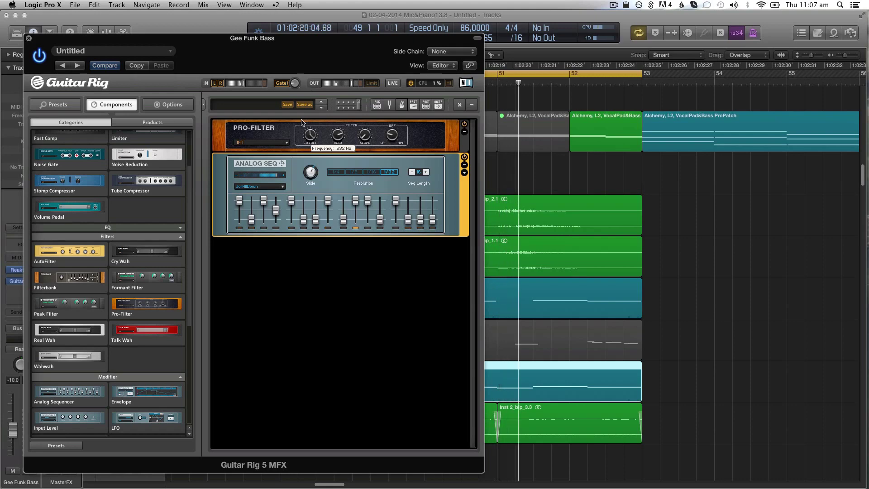
click(28, 38)
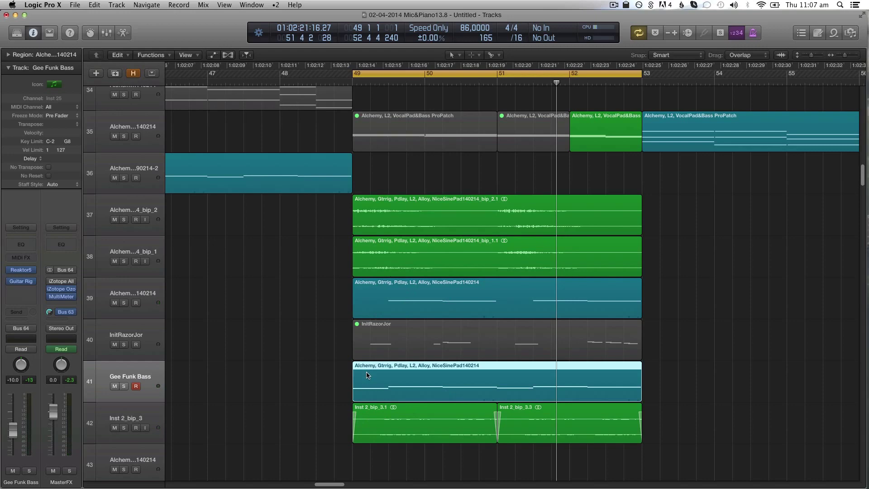
key(ctrl+s)
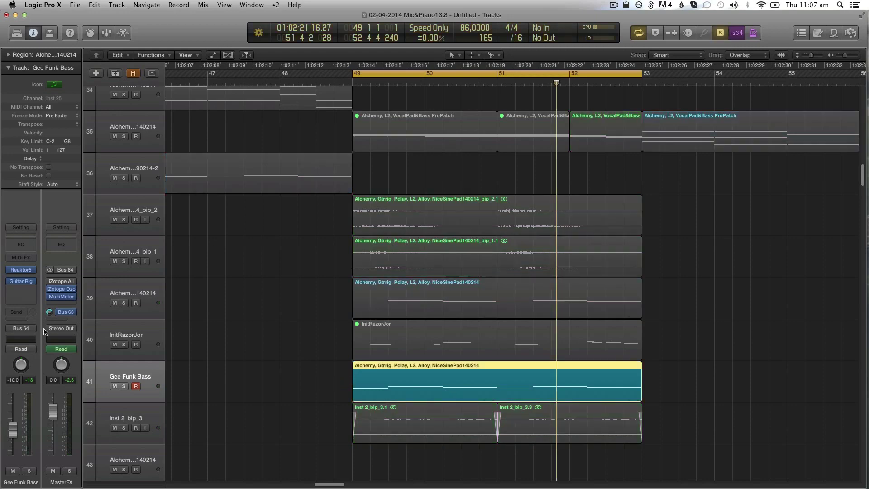
mouse_move(12, 283)
- Bring up the Reaktor5 instrument on the Gee Funk Bass channel strip and shift its window left
click(21, 271)
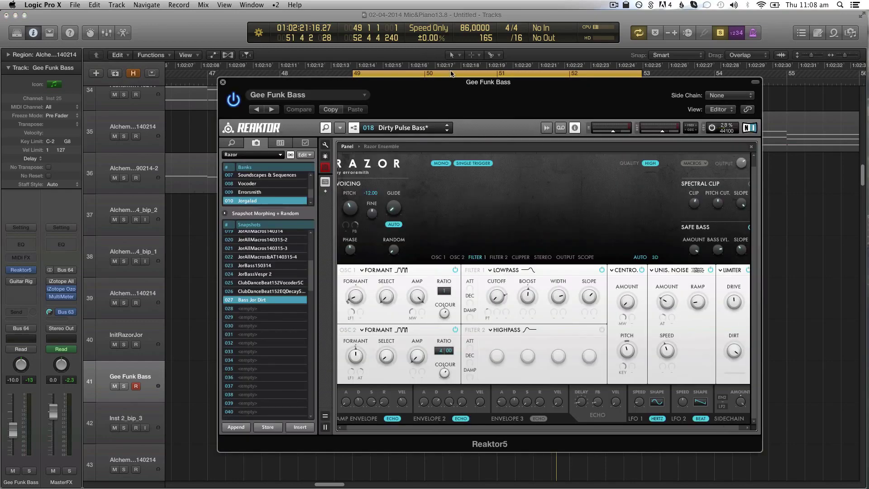
drag(470, 97, 415, 94)
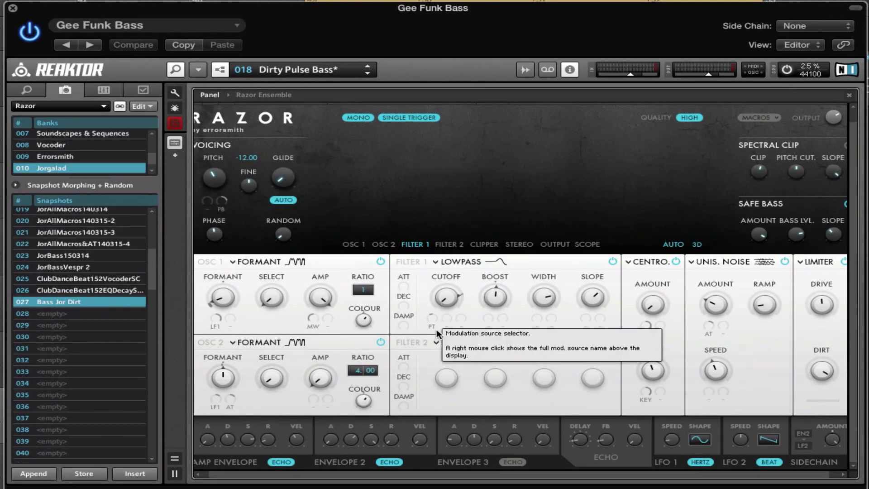
scroll(438, 334, up, 1)
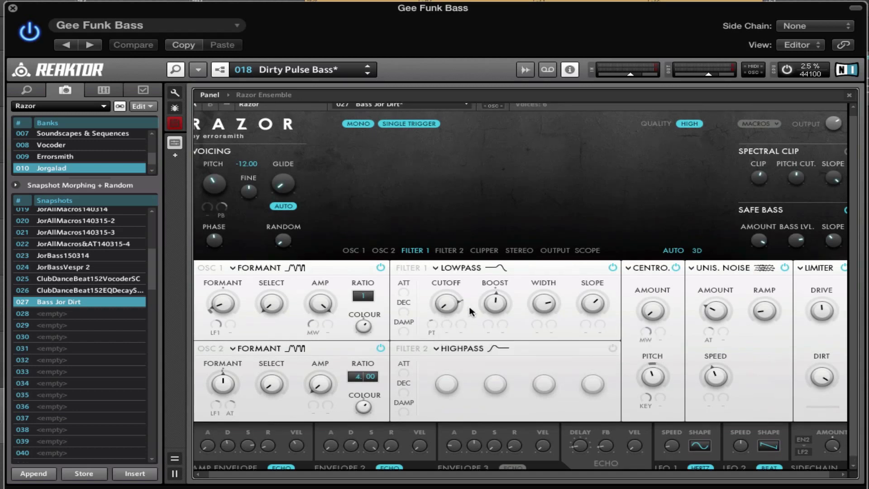
scroll(471, 311, down, 1)
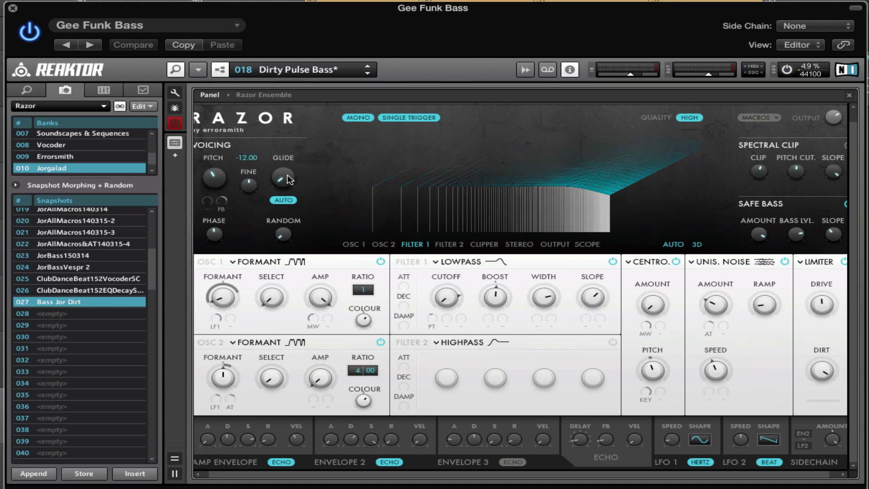
- Set the GLIDE knob in Razor's Voicing section to about 4.5
mouse_move(290, 180)
mouse_down()
mouse_move(289, 189)
mouse_move(273, 162)
mouse_move(282, 175)
mouse_up()
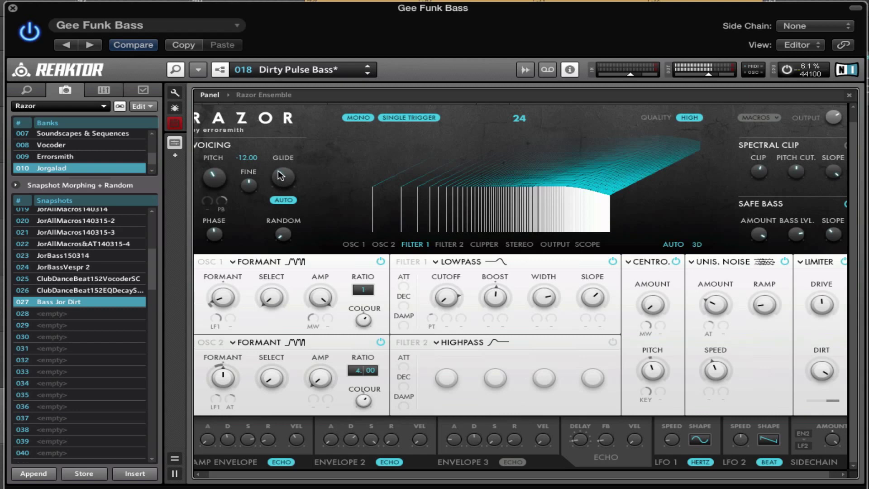
drag(282, 176, 283, 206)
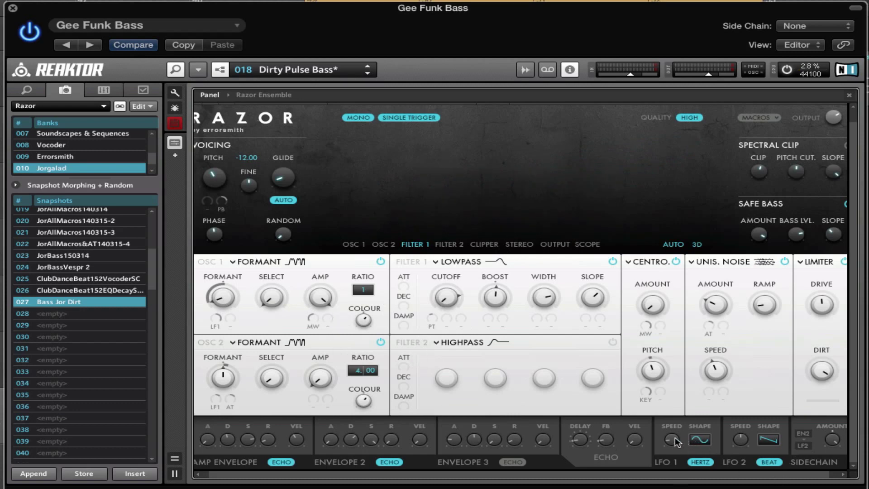
drag(677, 442, 676, 440)
click(218, 320)
click(432, 327)
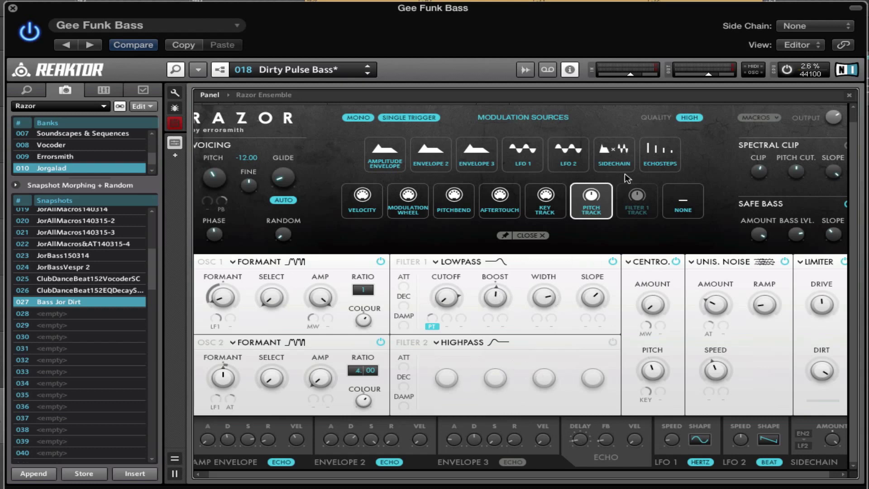
- In Razor, switch off Centroid, set unison noise to about 0.26, and show the Limiter's shaping choices
click(529, 235)
mouse_move(548, 297)
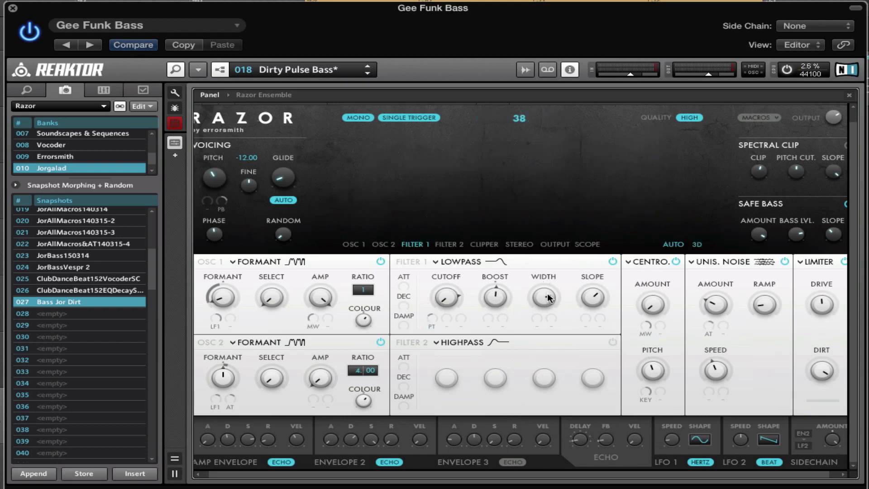
mouse_move(598, 295)
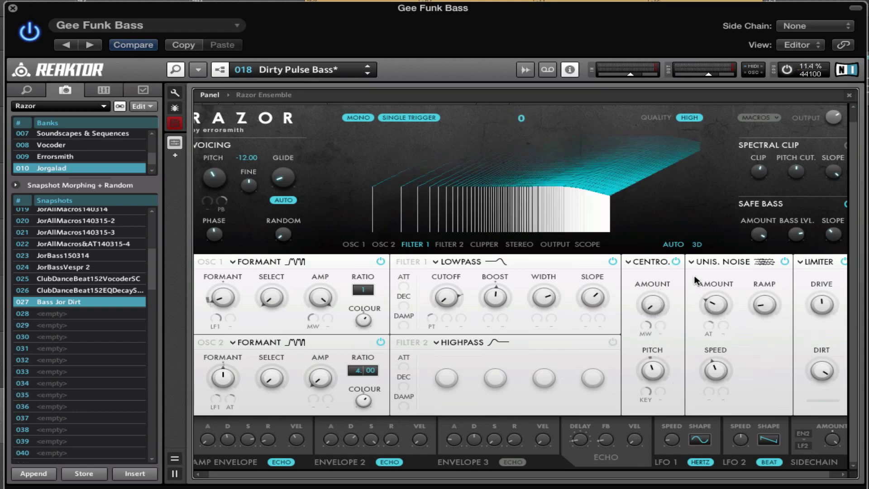
click(676, 261)
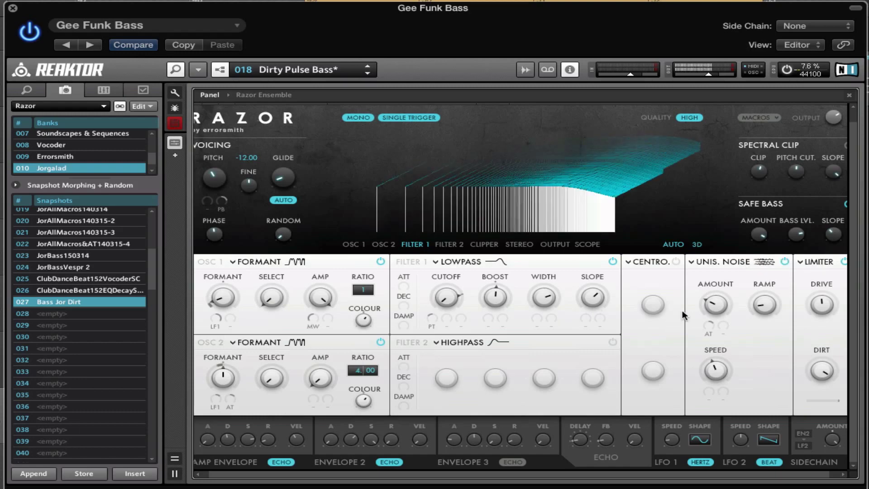
drag(714, 305, 713, 306)
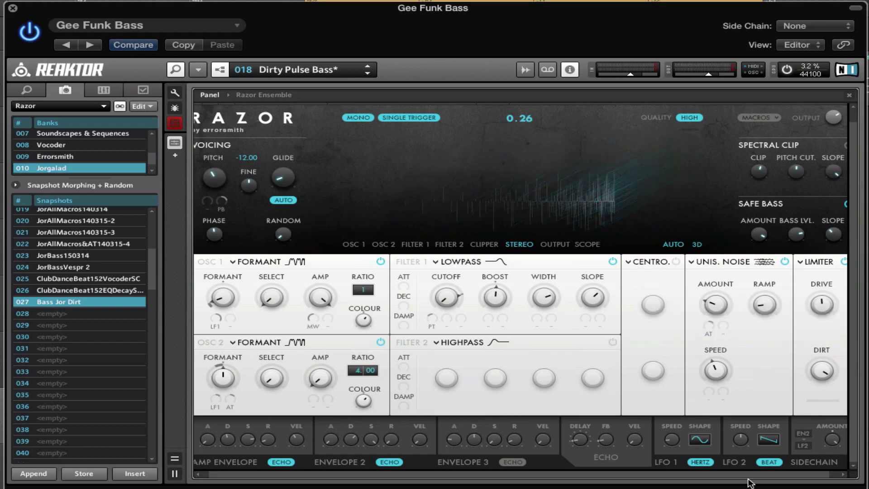
click(825, 262)
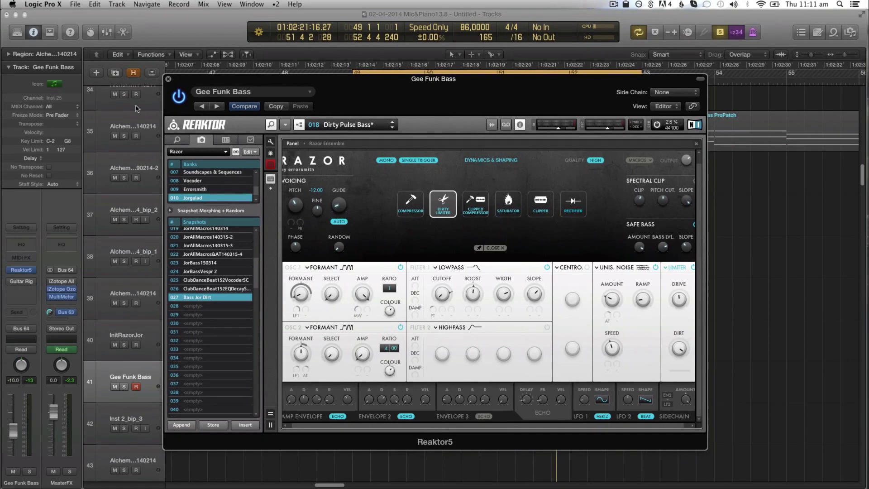
- Close the Reaktor window and briefly play the bass loop
click(167, 79)
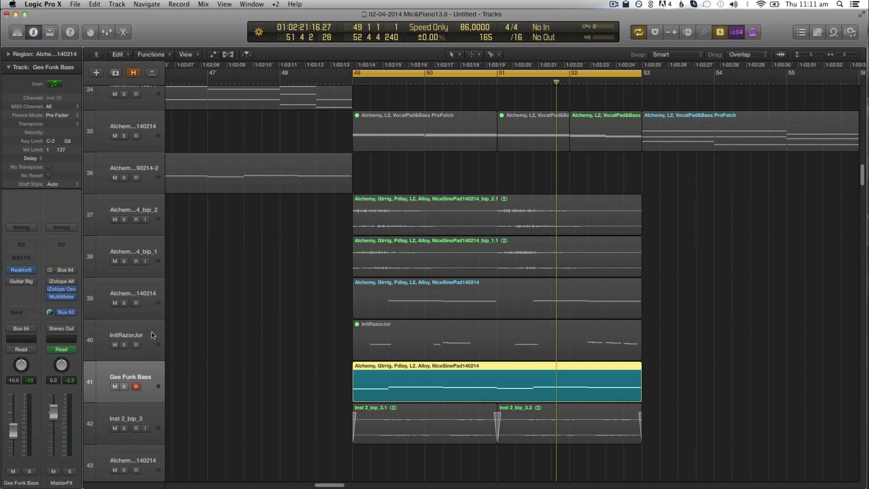
key(space)
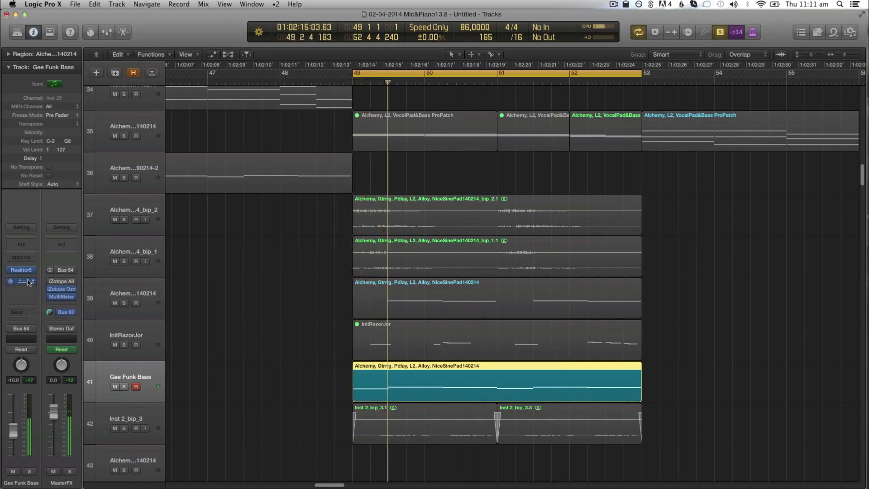
key(space)
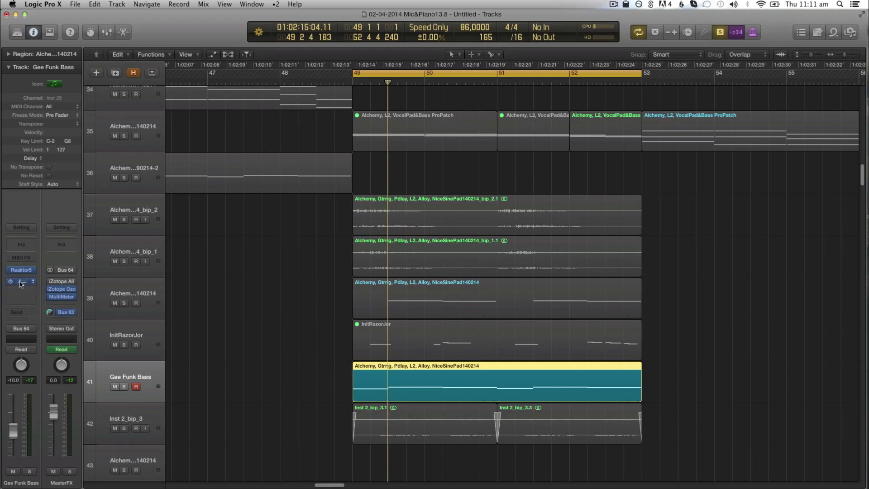
- Move the Guitar Rig window aside, blend Pro-Filter to 29% LPF / 71% BPF, and set cutoff to 50 Hz
click(20, 281)
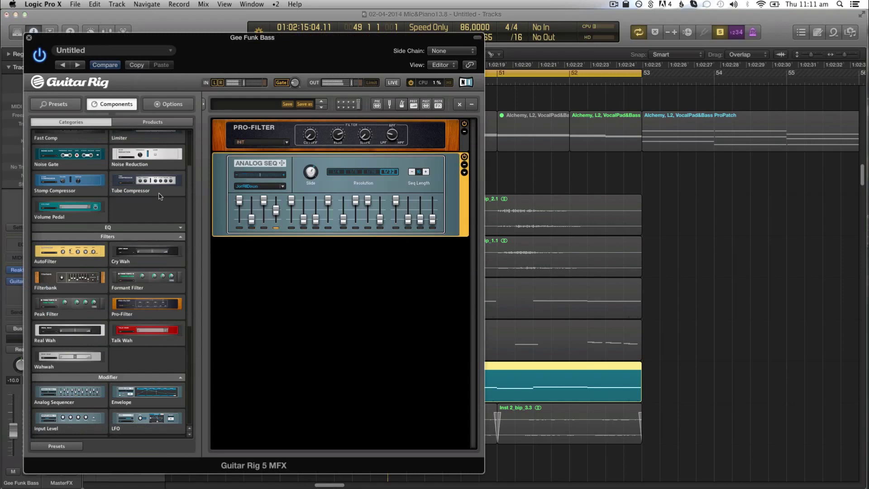
drag(326, 37, 392, 61)
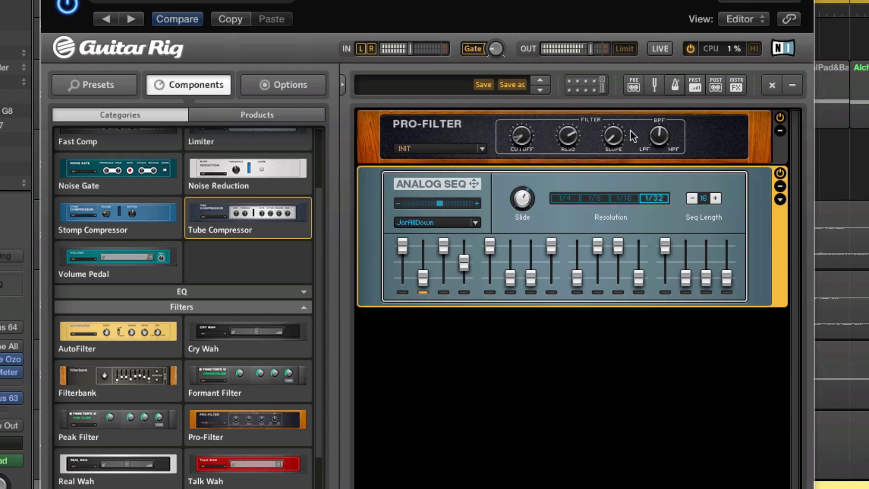
drag(655, 137, 663, 153)
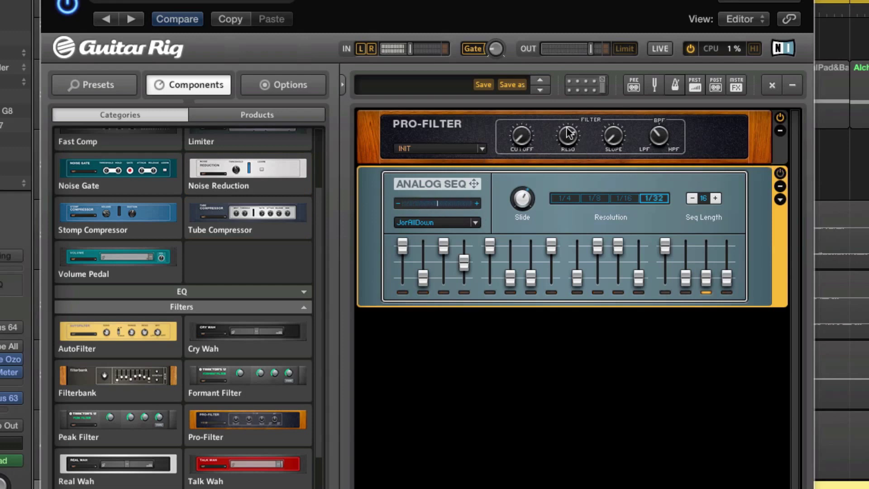
drag(521, 135, 521, 177)
scroll(244, 390, down, 5)
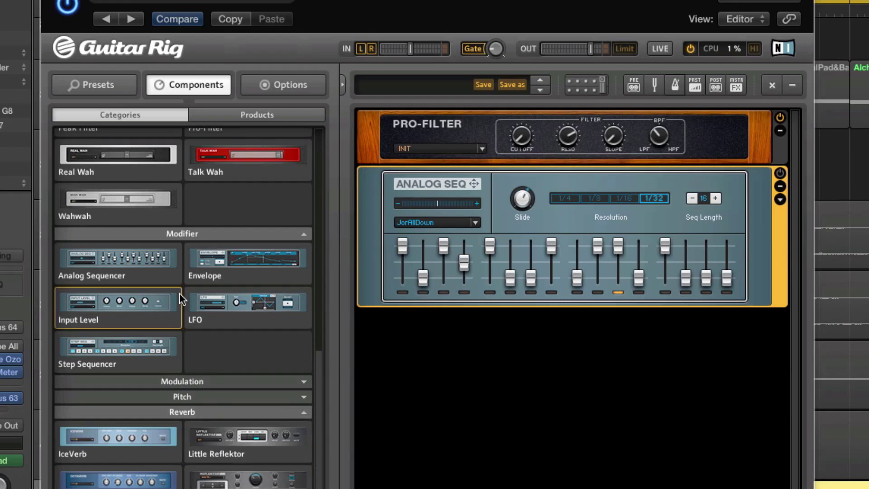
- Add a second Analog Seq with the JorAllDown preset at 1/16, assigned to the Pro-Filter RESO knob
drag(174, 266, 497, 341)
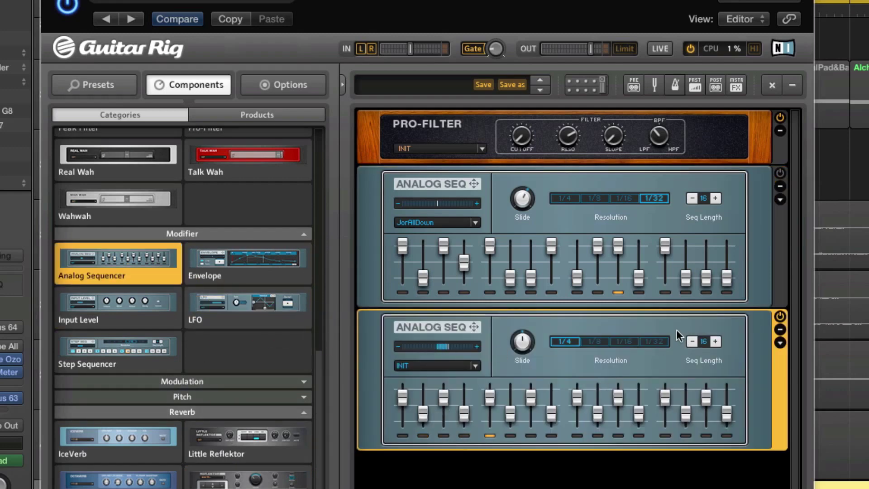
click(632, 337)
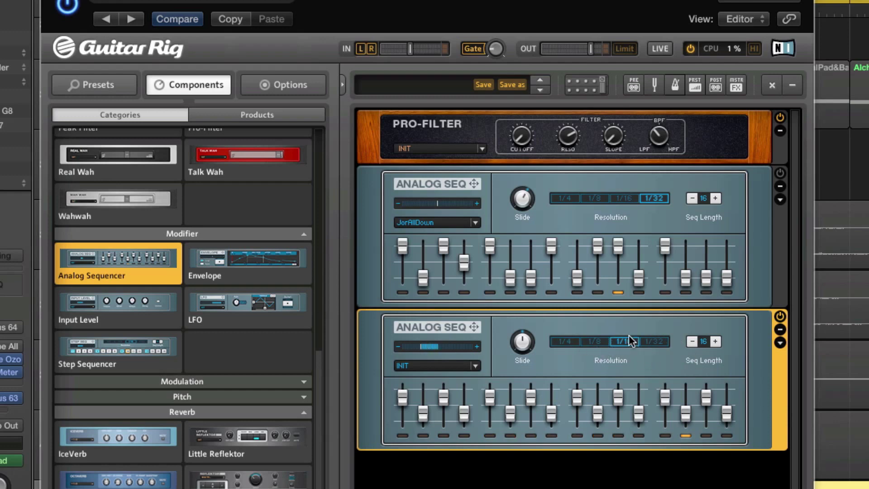
drag(444, 398, 465, 389)
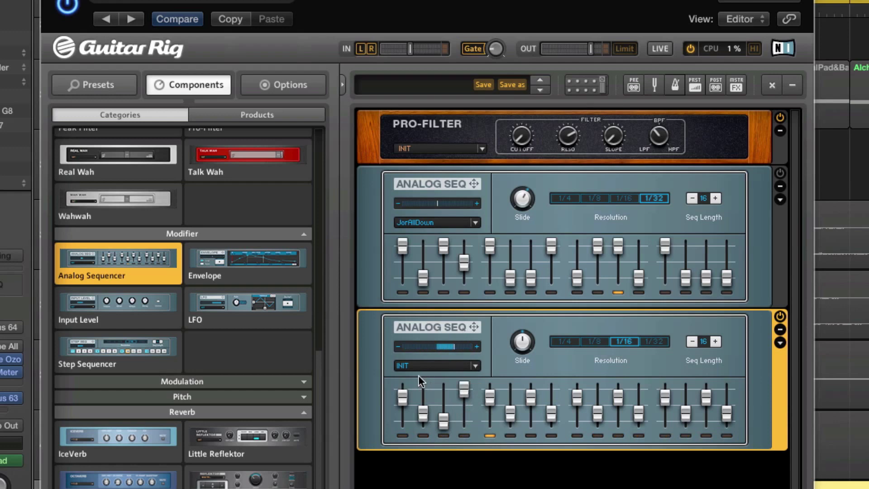
click(476, 365)
mouse_move(543, 406)
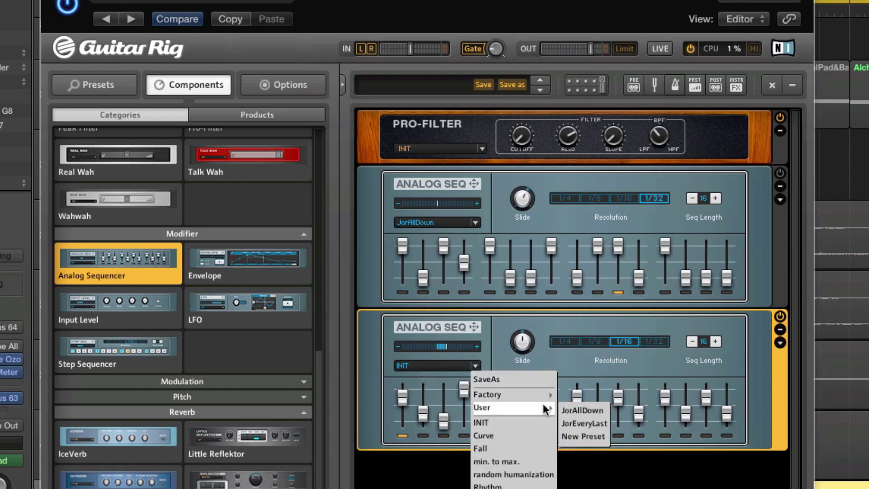
click(587, 409)
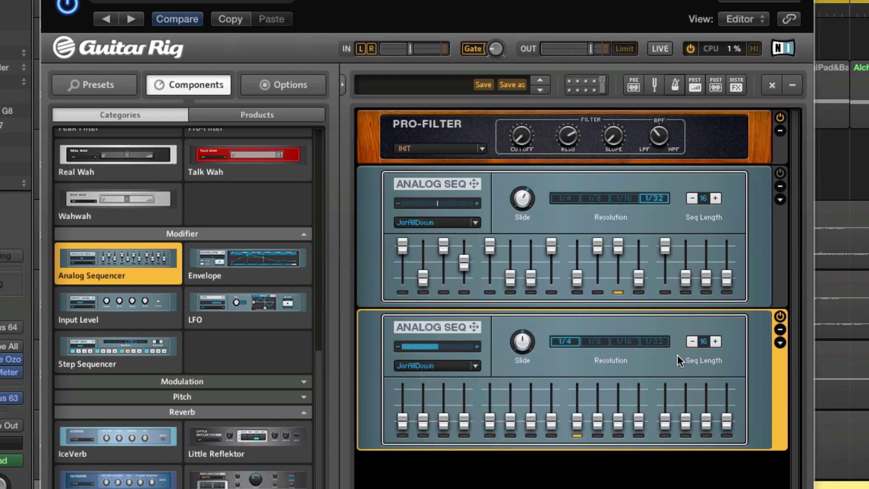
click(632, 340)
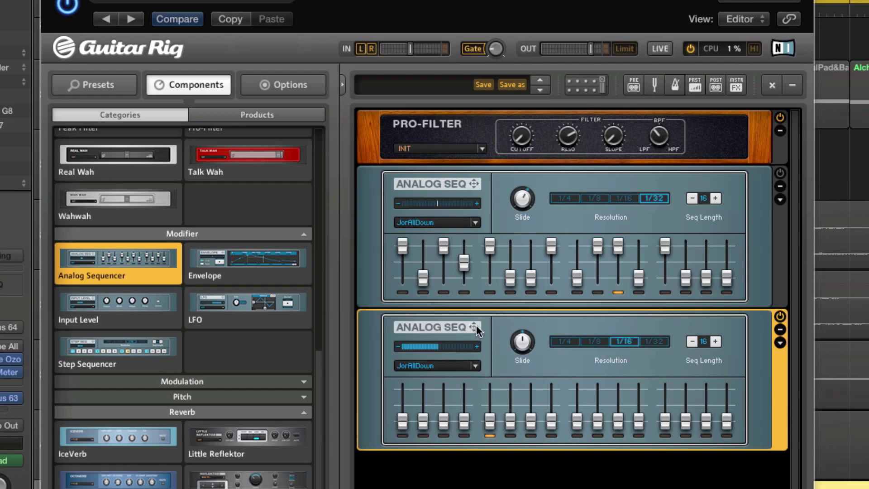
drag(476, 325, 521, 141)
- Max out second-sequencer steps 4, 8, 11, 14, 15 and lift the first sequencer's step 7 halfway
drag(462, 425, 464, 390)
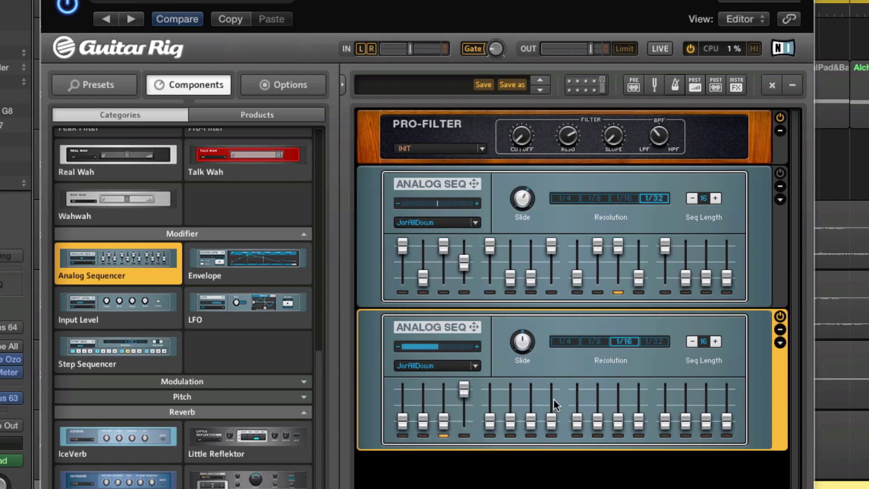
drag(553, 423, 552, 390)
drag(621, 414, 620, 388)
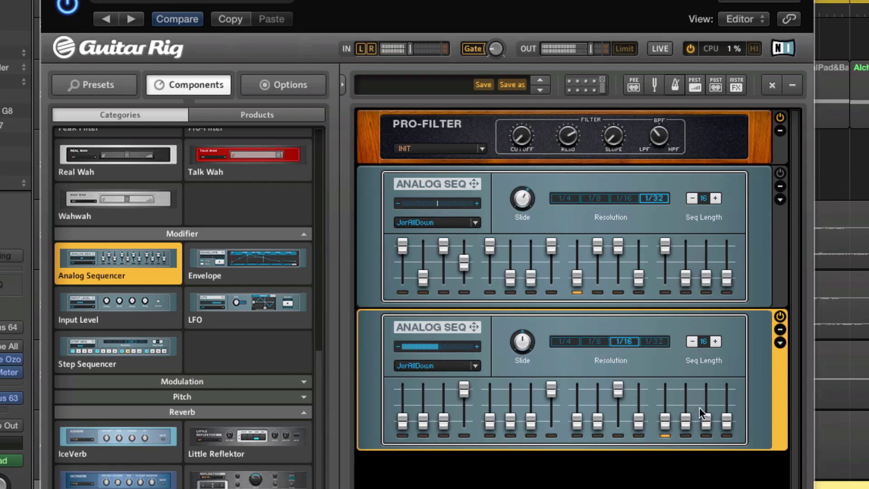
drag(686, 421, 686, 388)
drag(707, 421, 707, 389)
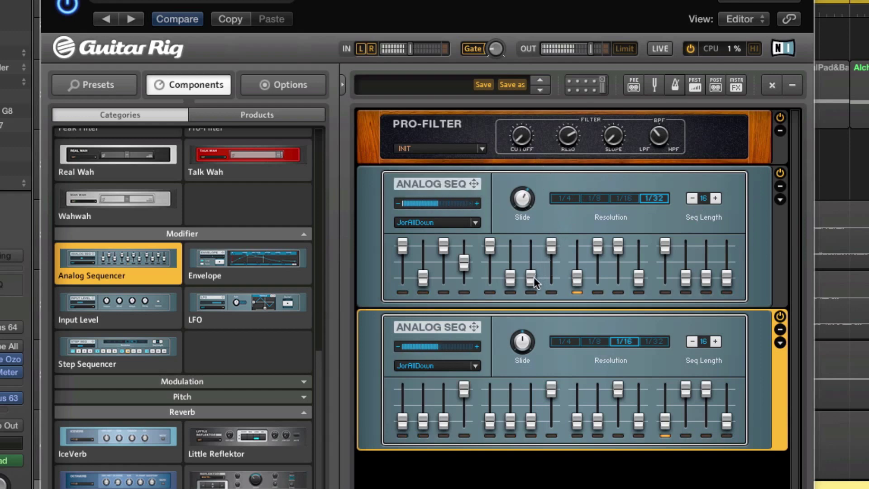
drag(532, 277, 531, 261)
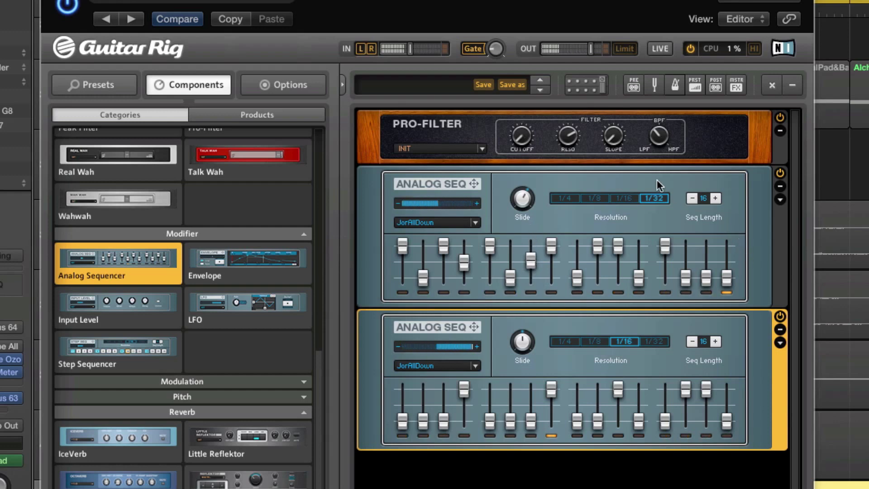
mouse_move(526, 129)
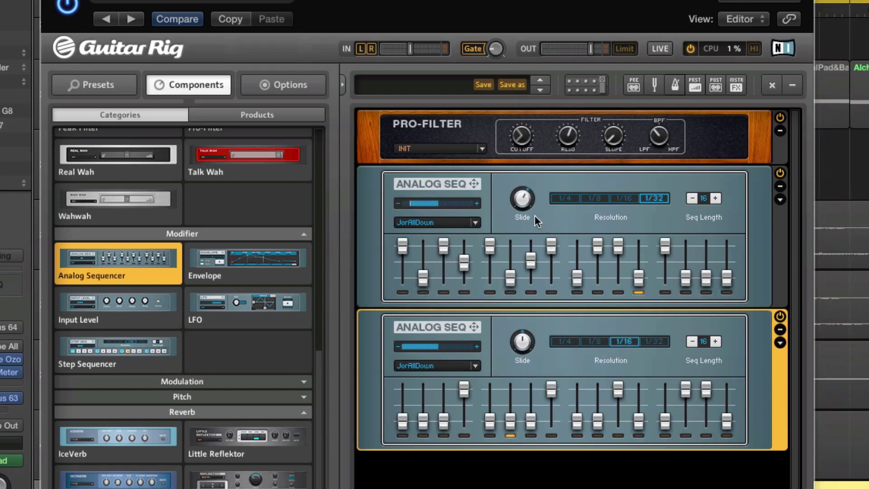
- Switch off the first sequencer and give the second a 10 ms slide at 1/32 resolution
click(780, 174)
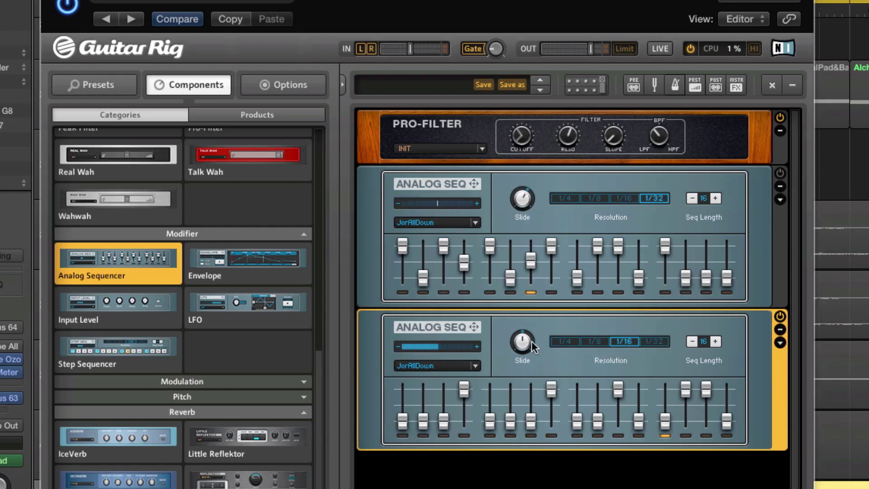
drag(523, 344, 517, 379)
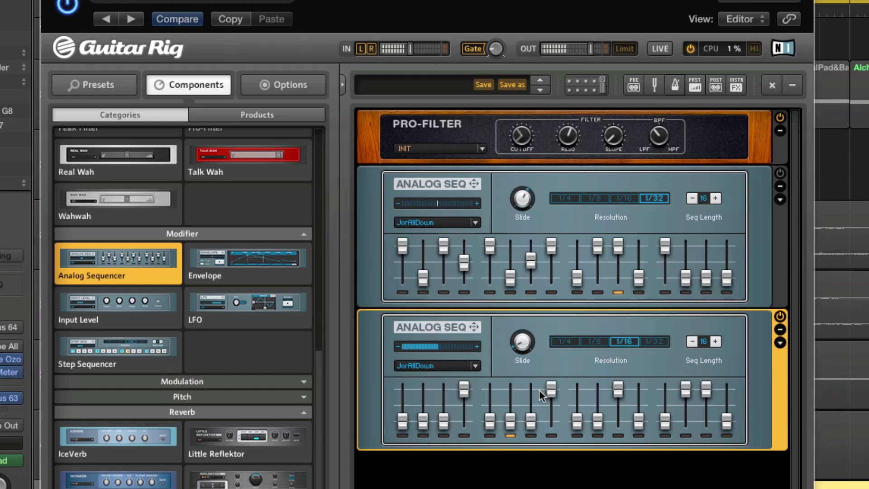
click(660, 340)
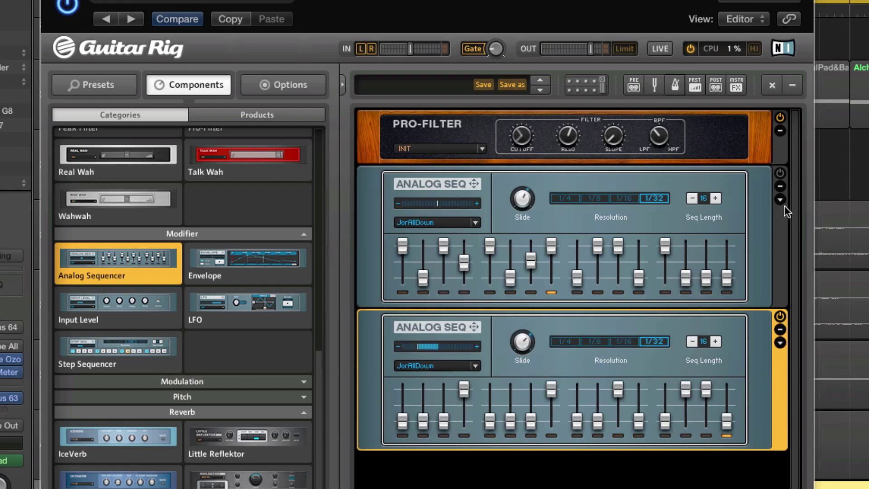
click(766, 261)
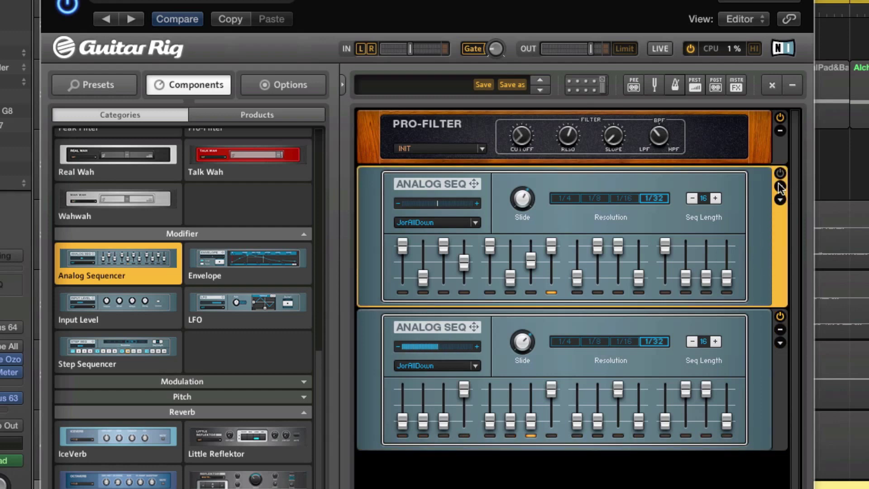